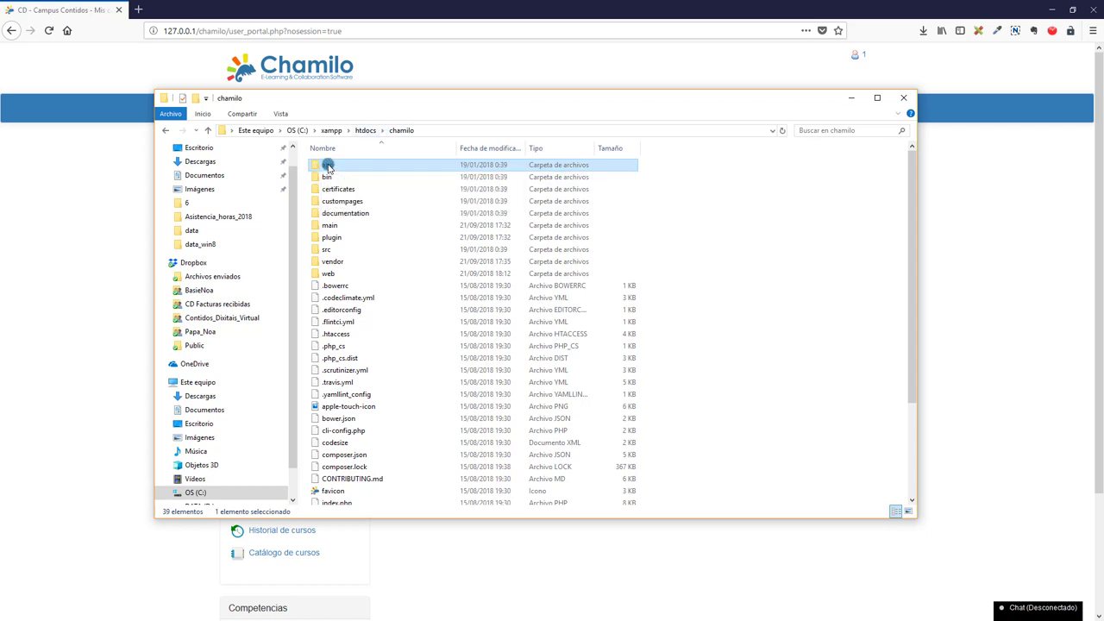
# Open configuration.php from the app\config folder of the chamilo installation in Notepad++.
pyautogui.doubleClick(328, 167)
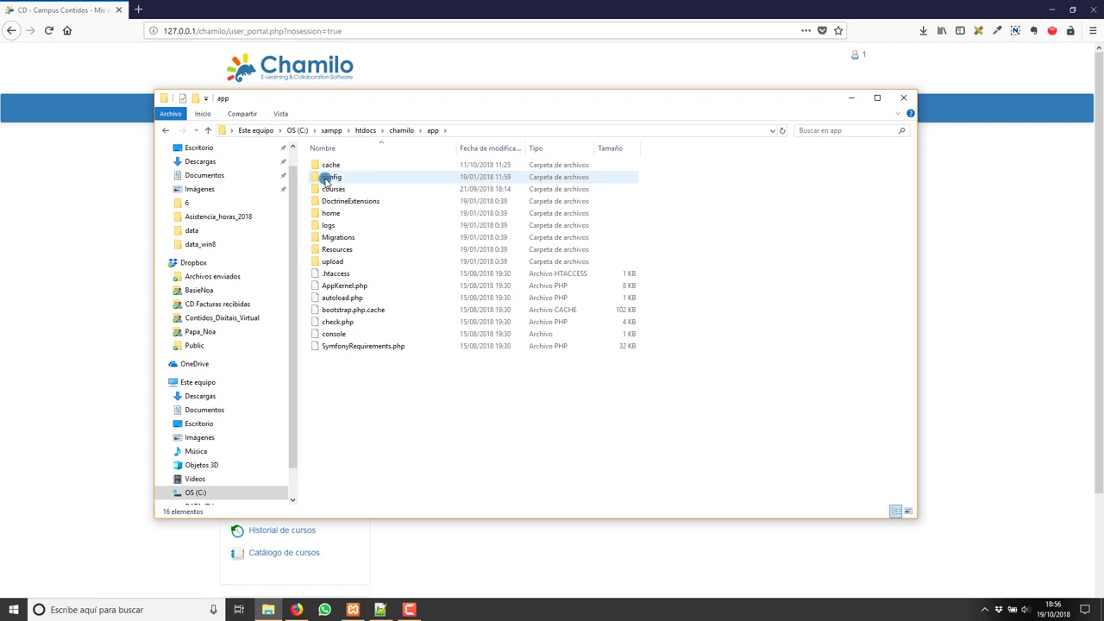
pyautogui.doubleClick(329, 177)
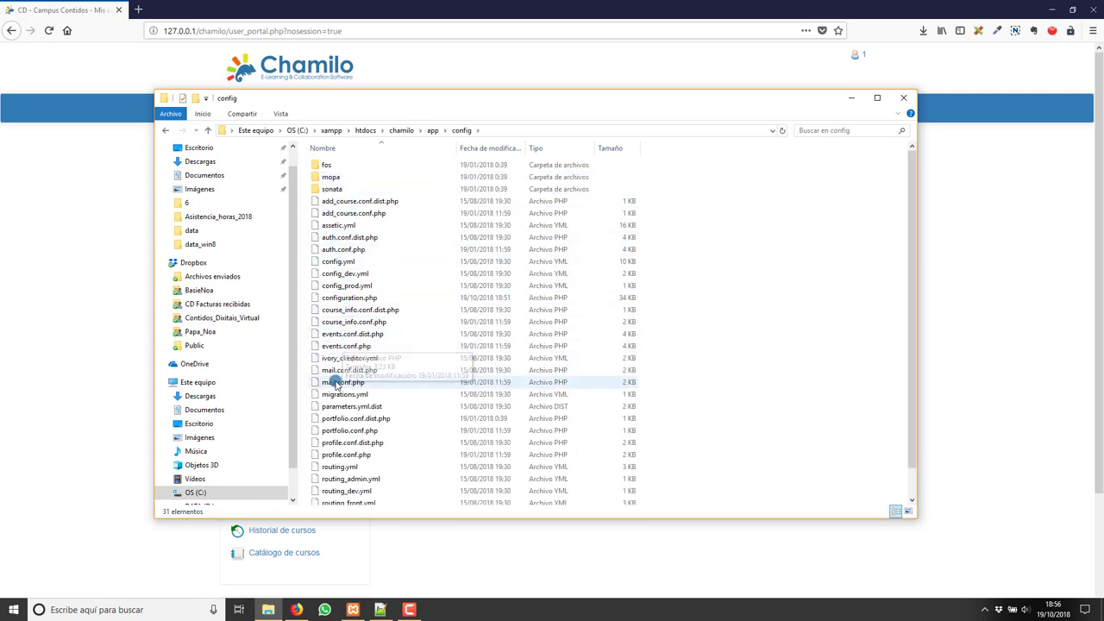
pyautogui.click(352, 298)
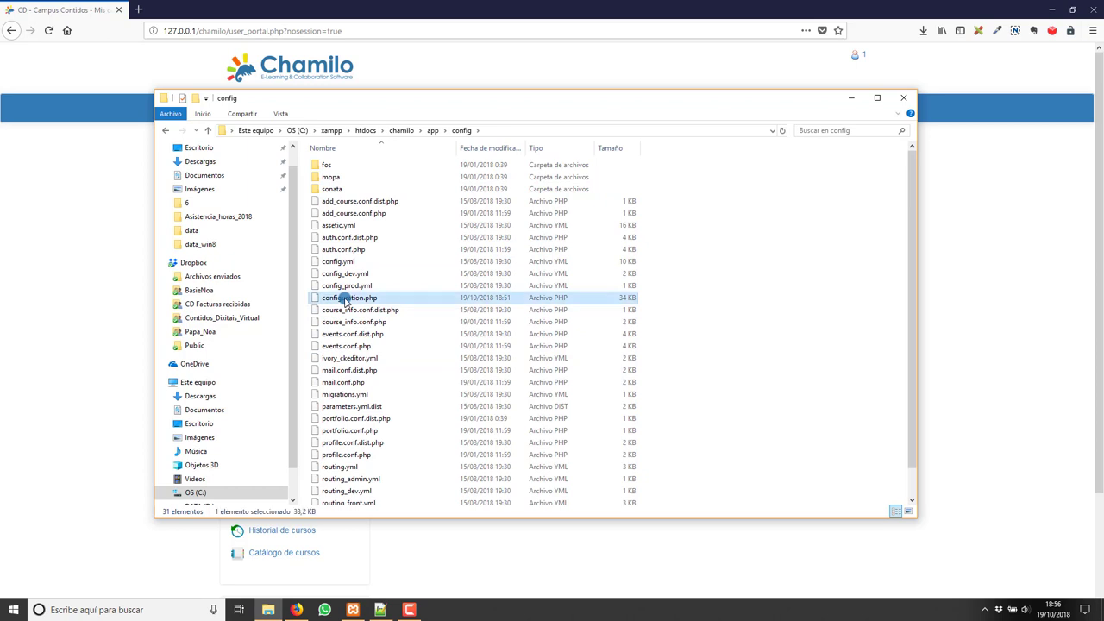
pyautogui.rightClick(355, 300)
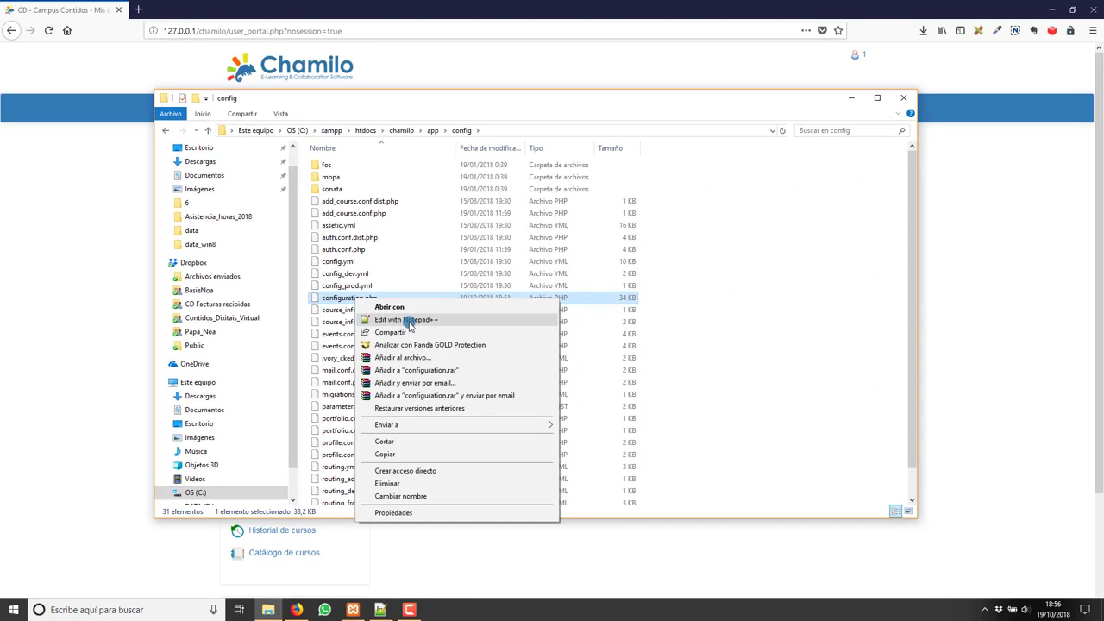
pyautogui.click(409, 321)
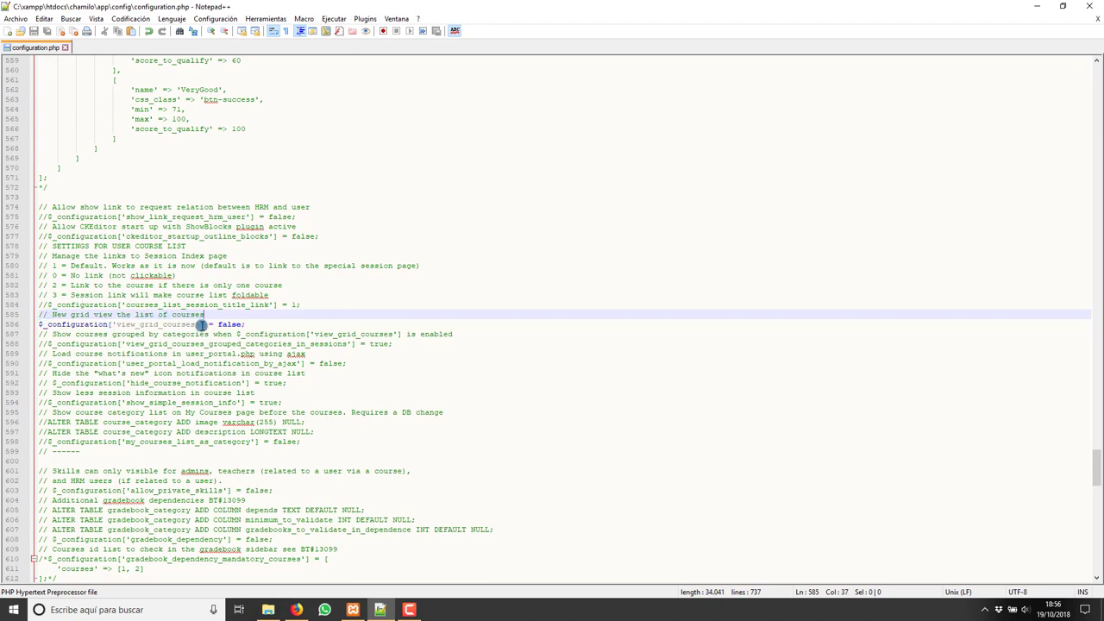
# Comment out the view_grid_courses setting on line 586 with //, and uncomment it again.
pyautogui.moveTo(70, 315); pyautogui.dragTo(87, 315)
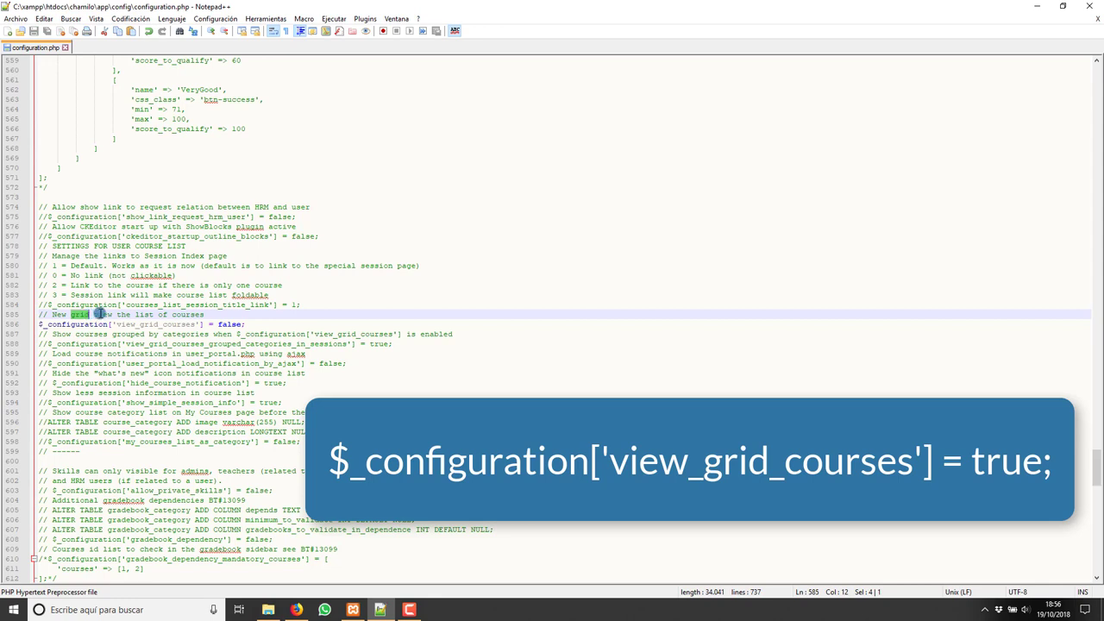
pyautogui.click(210, 315)
pyautogui.click(41, 326)
pyautogui.write('//')
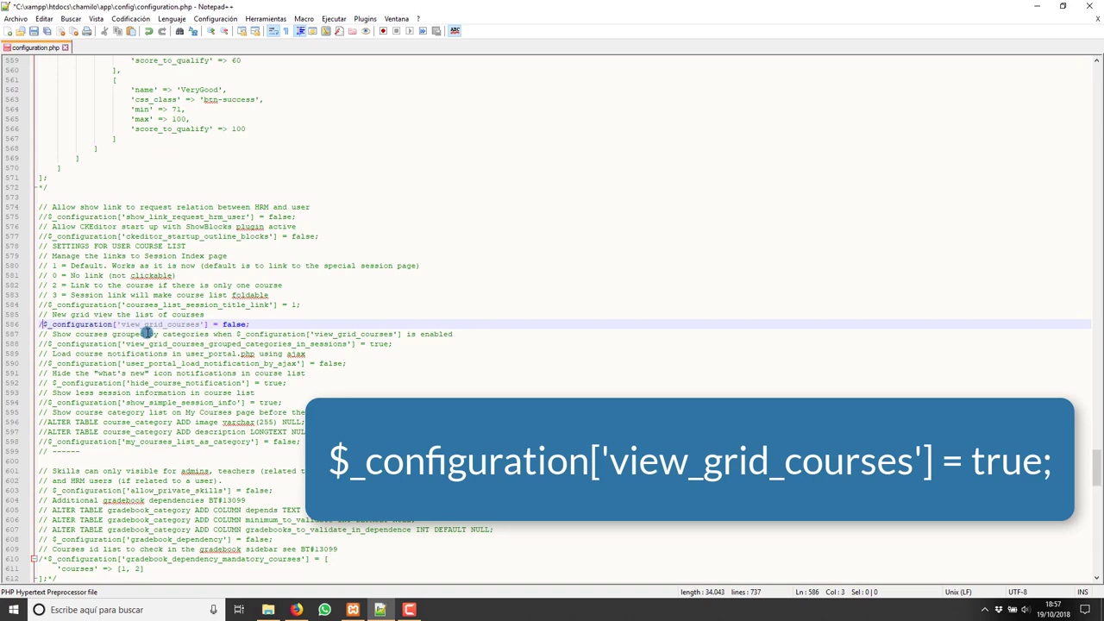
pyautogui.click(242, 363)
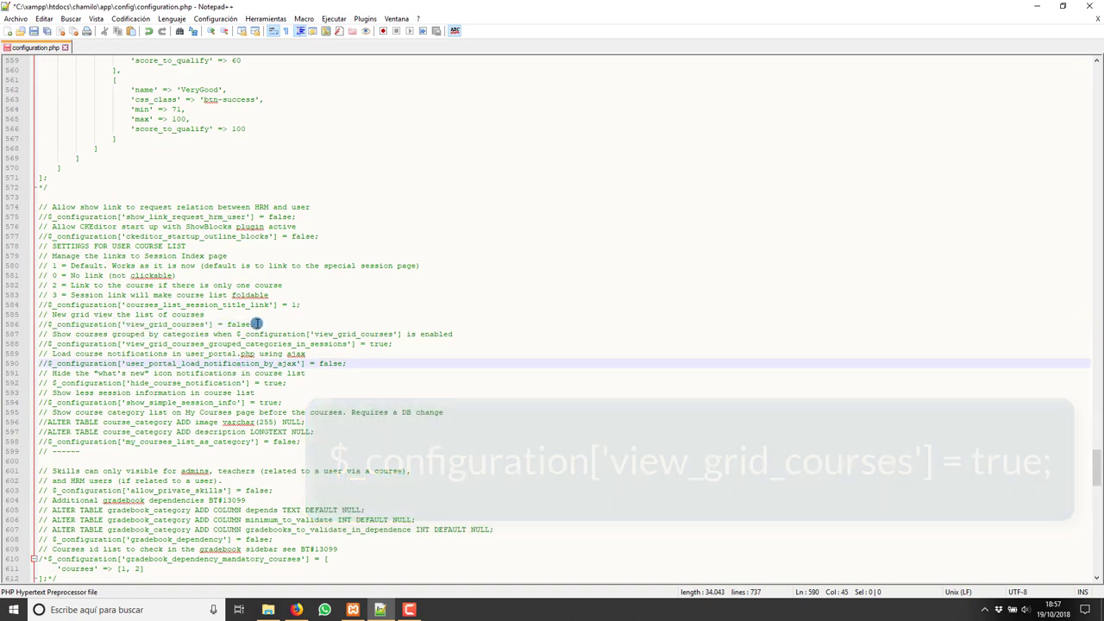
pyautogui.click(48, 325)
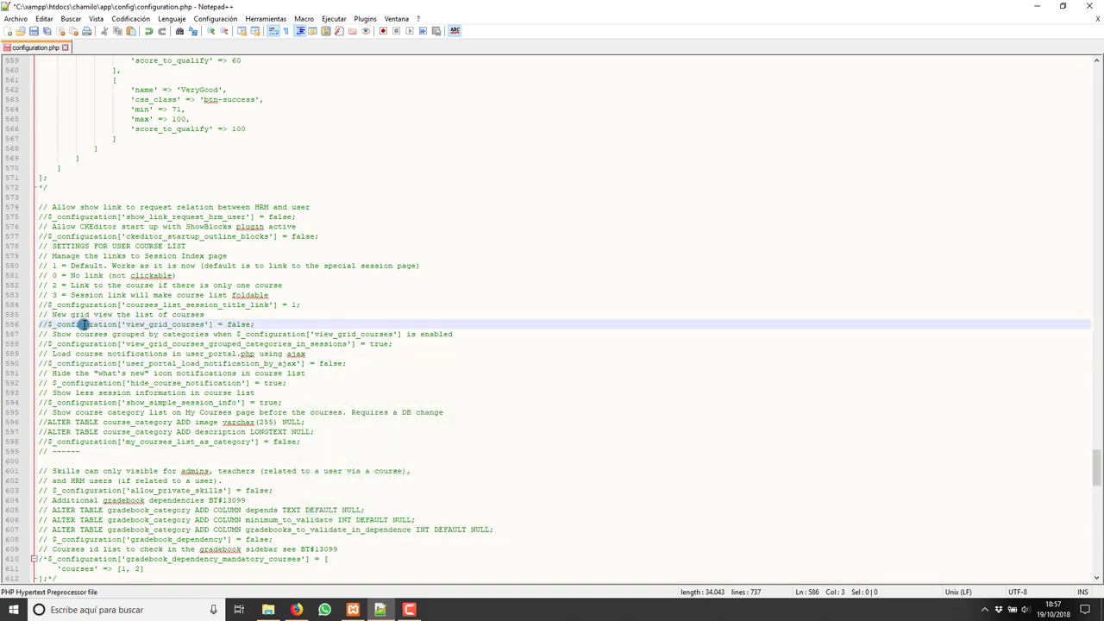
pyautogui.press('BackSpace')
pyautogui.press('BackSpace')
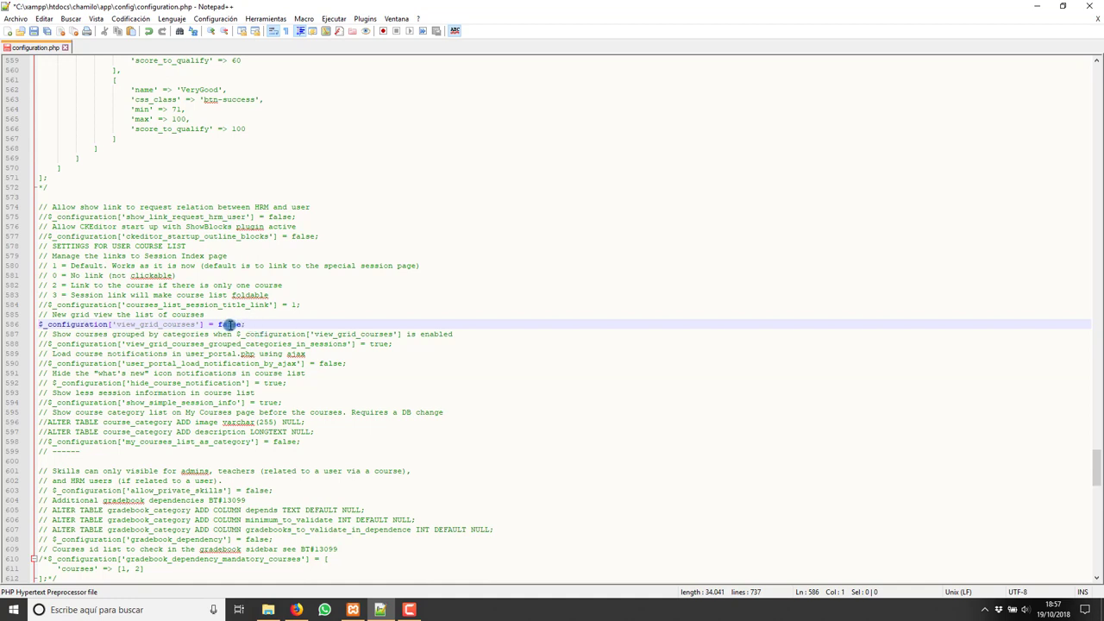
# Set $_configuration['view_grid_courses'] to true on line 586.
pyautogui.click(228, 324)
pyautogui.write('tru')
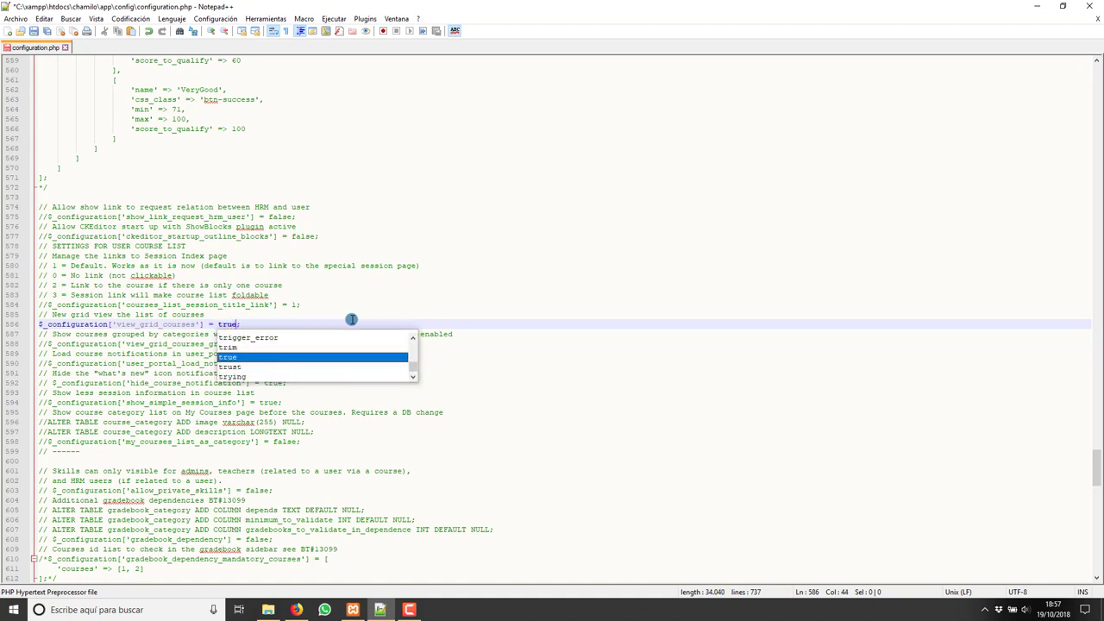
pyautogui.write('e')
pyautogui.press('End')
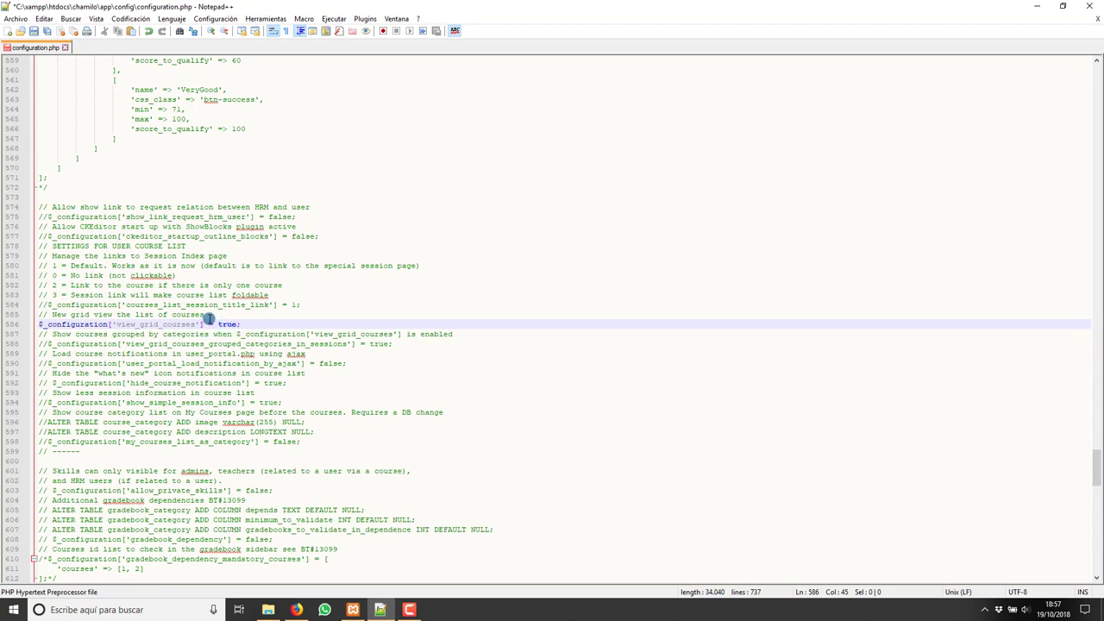
# Save configuration.php, switch to Firefox and reload the Mis cursos page.
pyautogui.moveTo(208, 314); pyautogui.dragTo(34, 313)
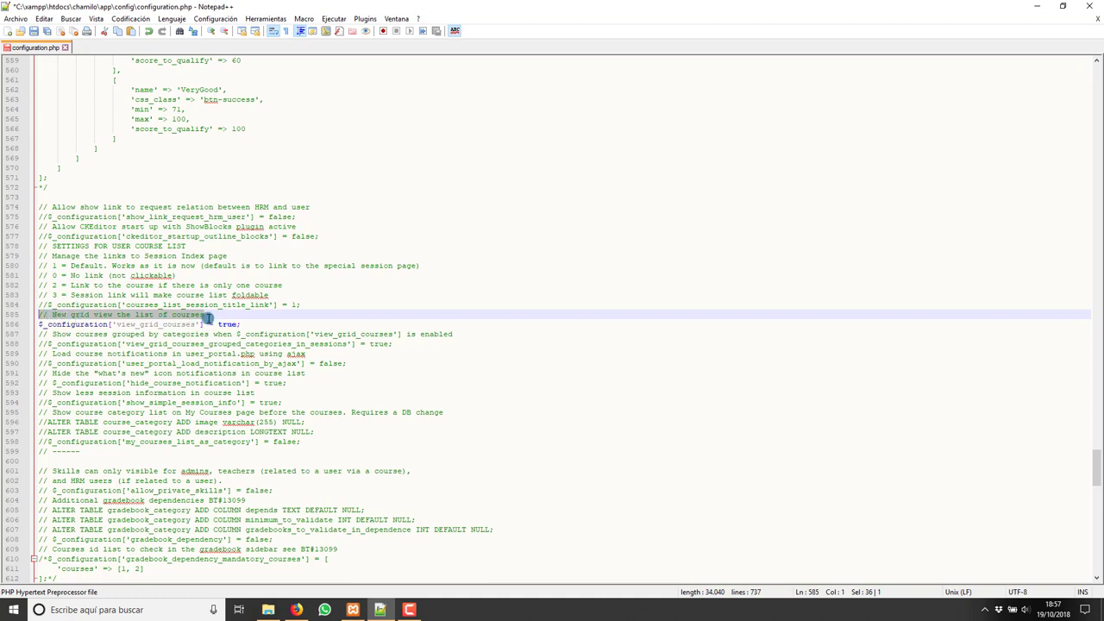
pyautogui.moveTo(208, 317); pyautogui.dragTo(35, 315)
pyautogui.click(262, 304)
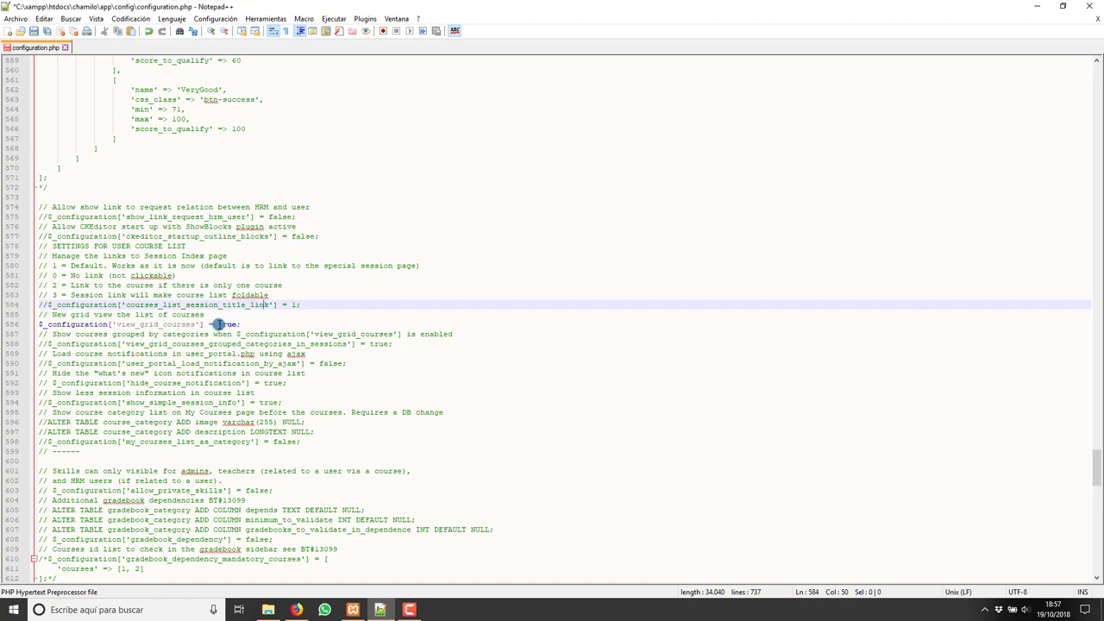
pyautogui.click(34, 31)
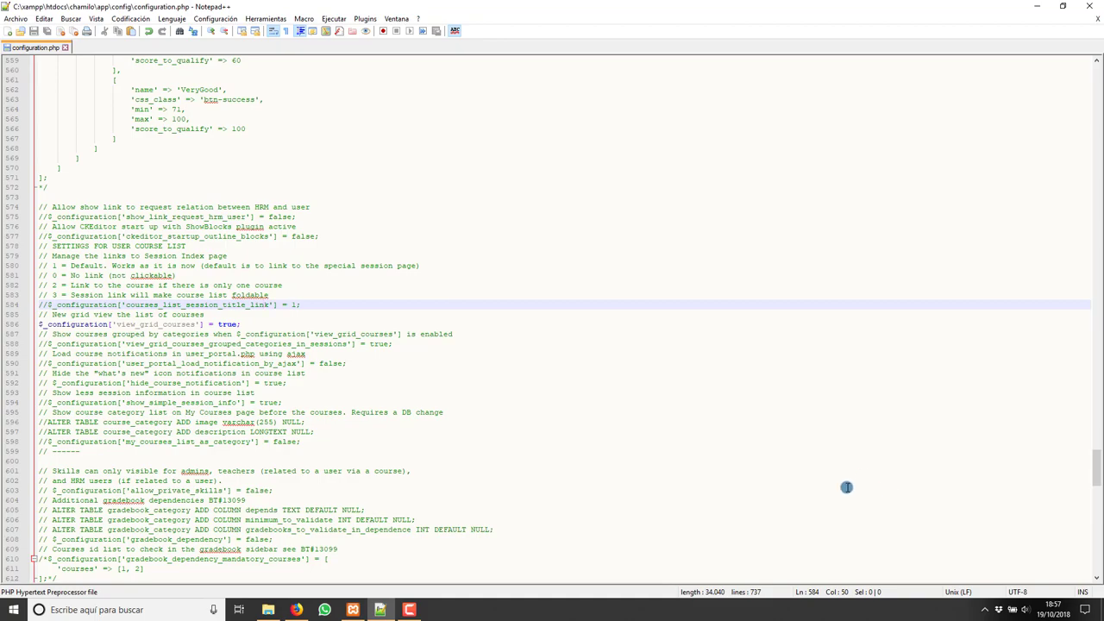
pyautogui.click(313, 595)
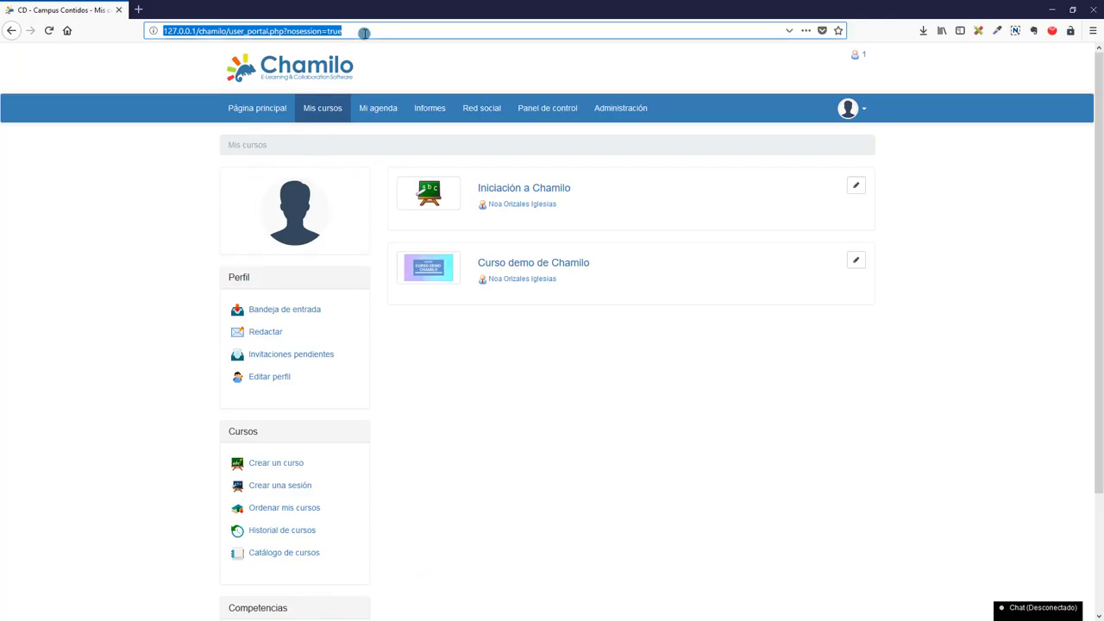
pyautogui.press('Return')
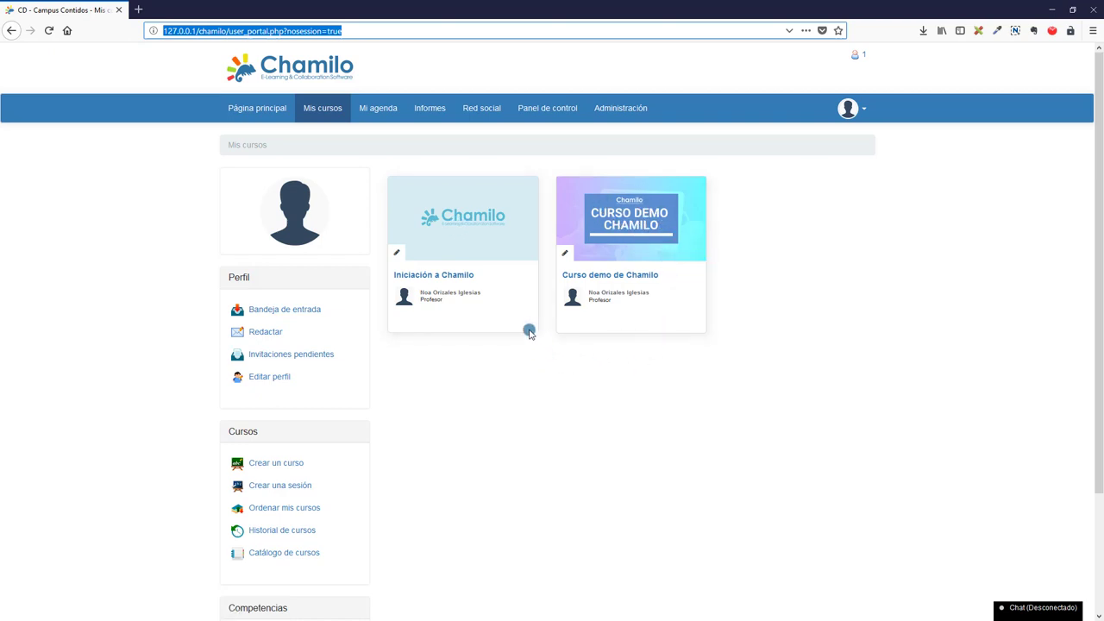
# Open the settings of the Iniciación a Chamilo course and choose curso1 from Escritorio as its course image.
pyautogui.click(398, 256)
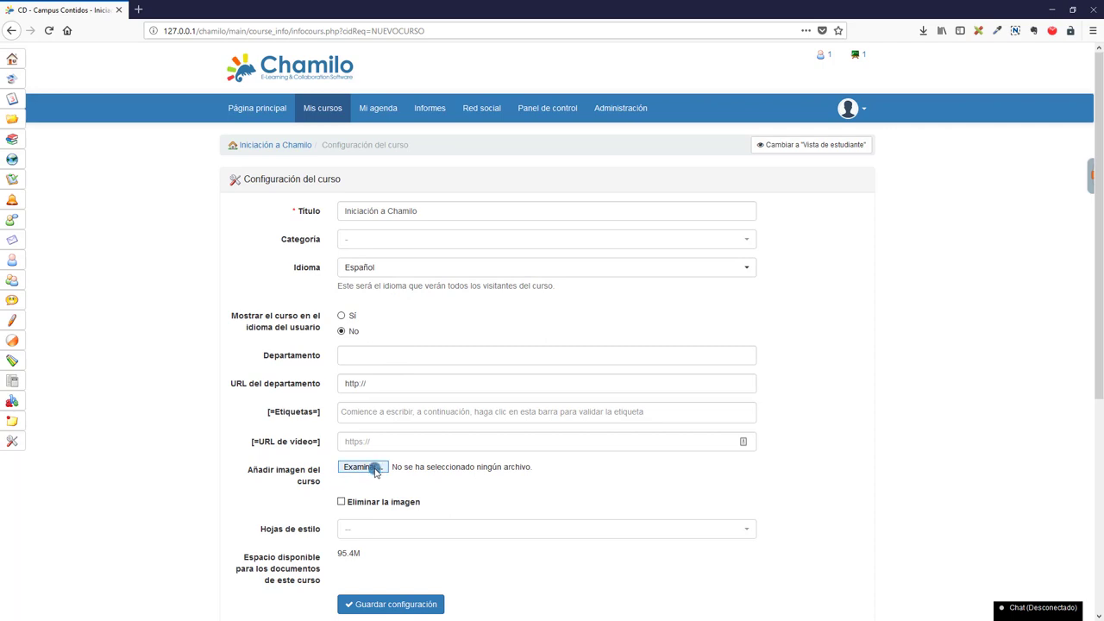
pyautogui.click(376, 472)
pyautogui.click(266, 177)
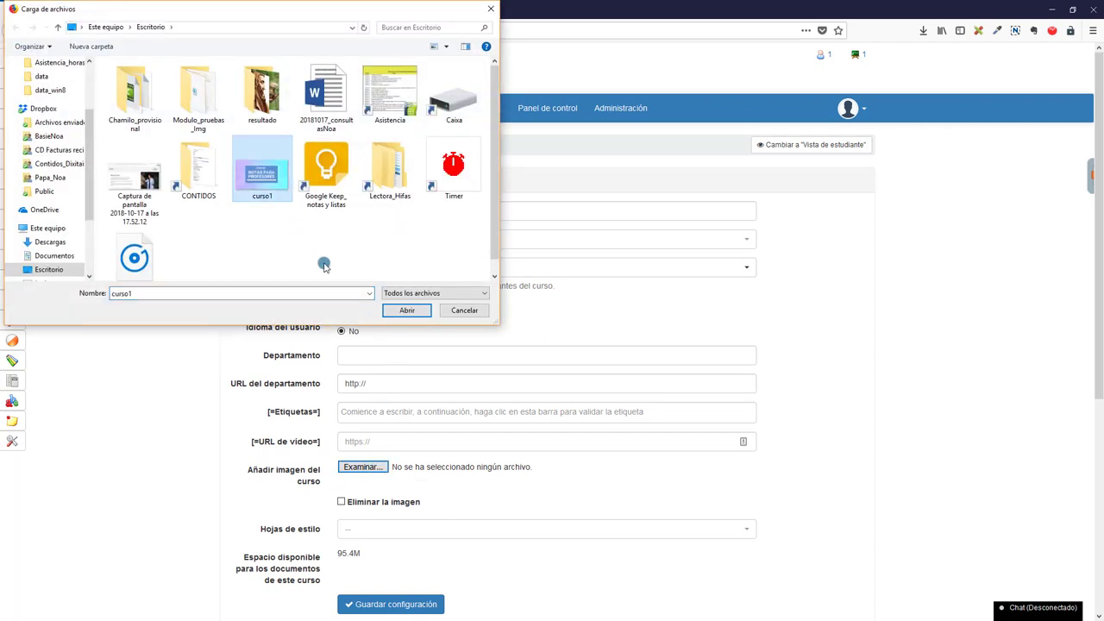
pyautogui.click(406, 310)
# Extend the crop area to cover the entire course image and apply the crop.
pyautogui.scroll(-1, 486, 456)
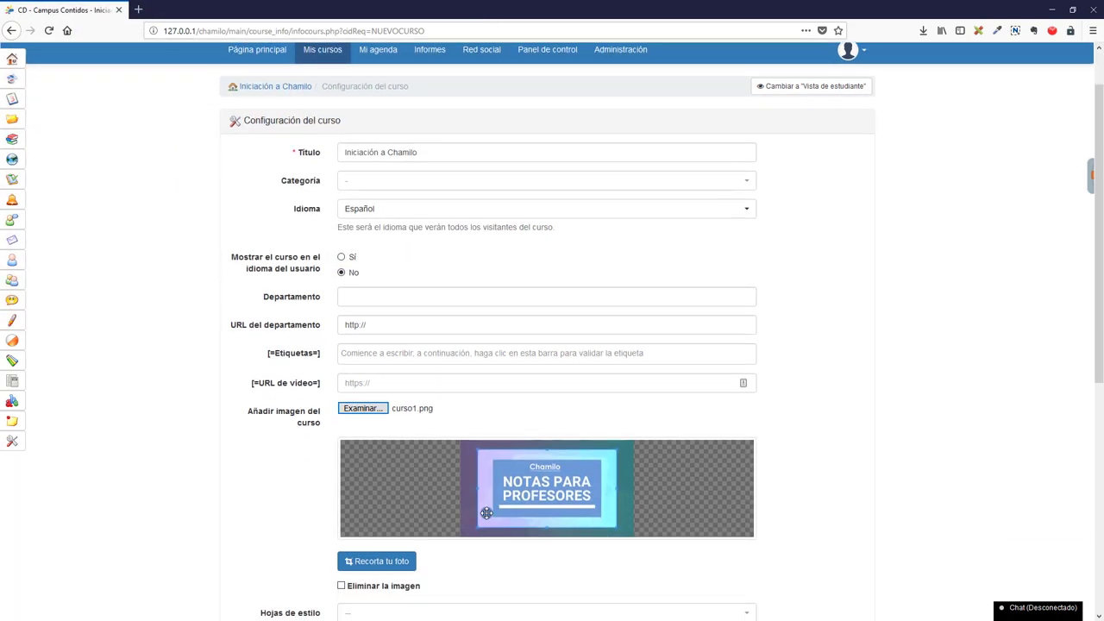
pyautogui.moveTo(470, 530); pyautogui.dragTo(461, 537)
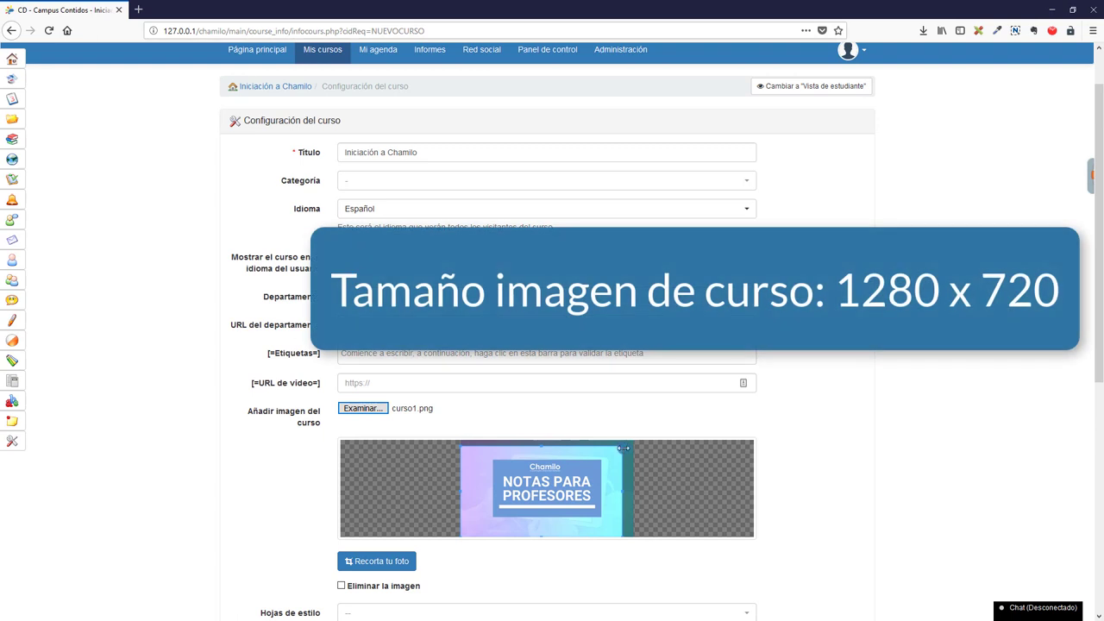
pyautogui.moveTo(627, 444); pyautogui.dragTo(653, 442)
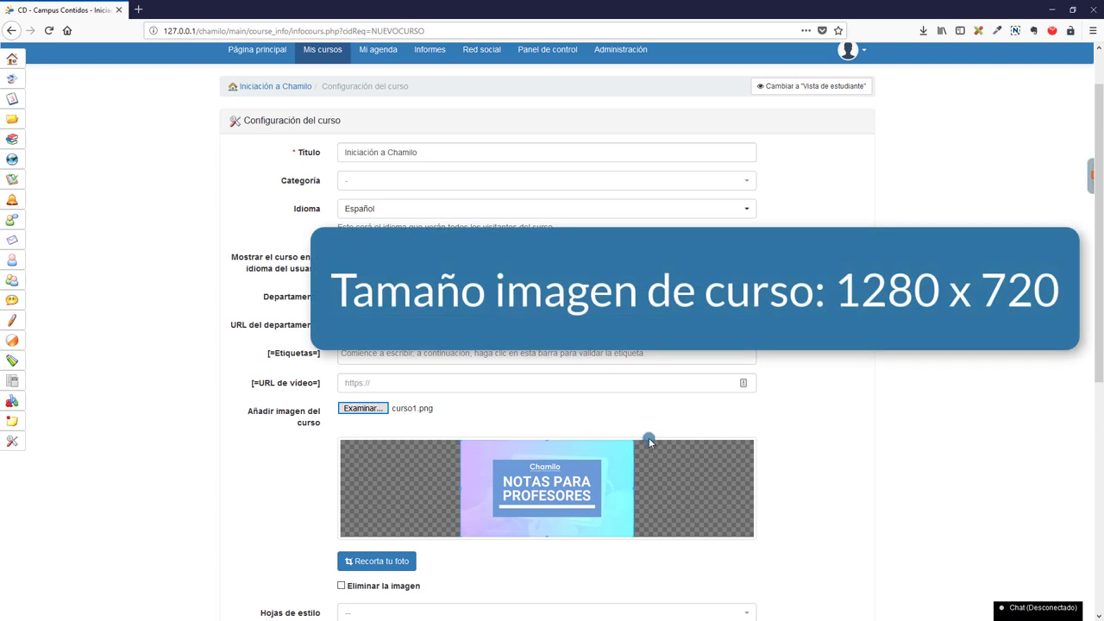
pyautogui.moveTo(650, 442); pyautogui.dragTo(633, 440)
pyautogui.scroll(-1, 471, 554)
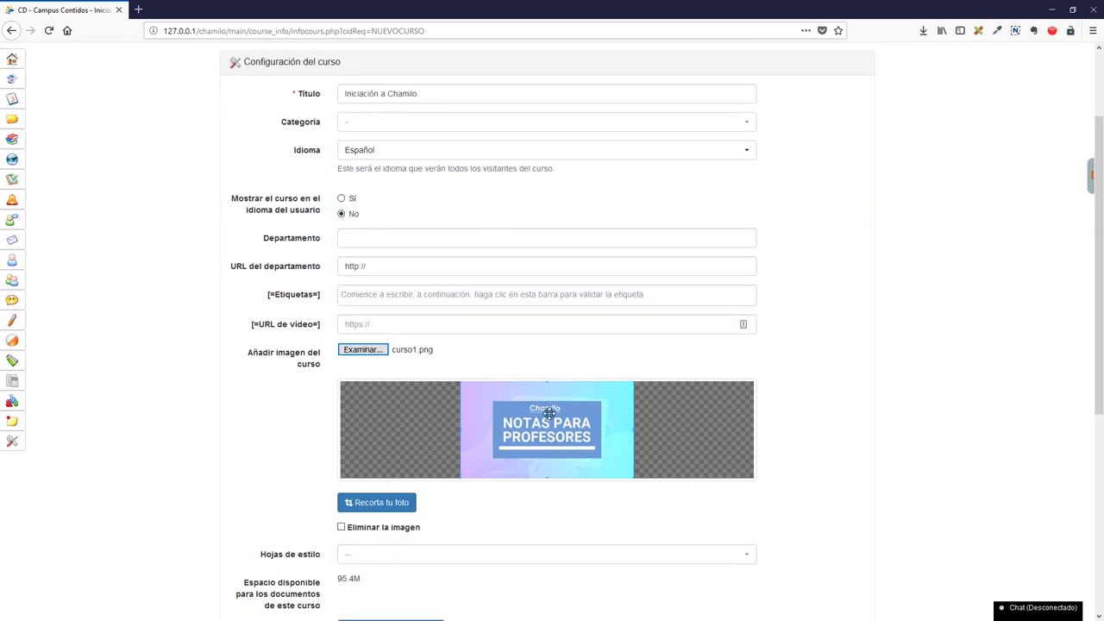
pyautogui.click(374, 507)
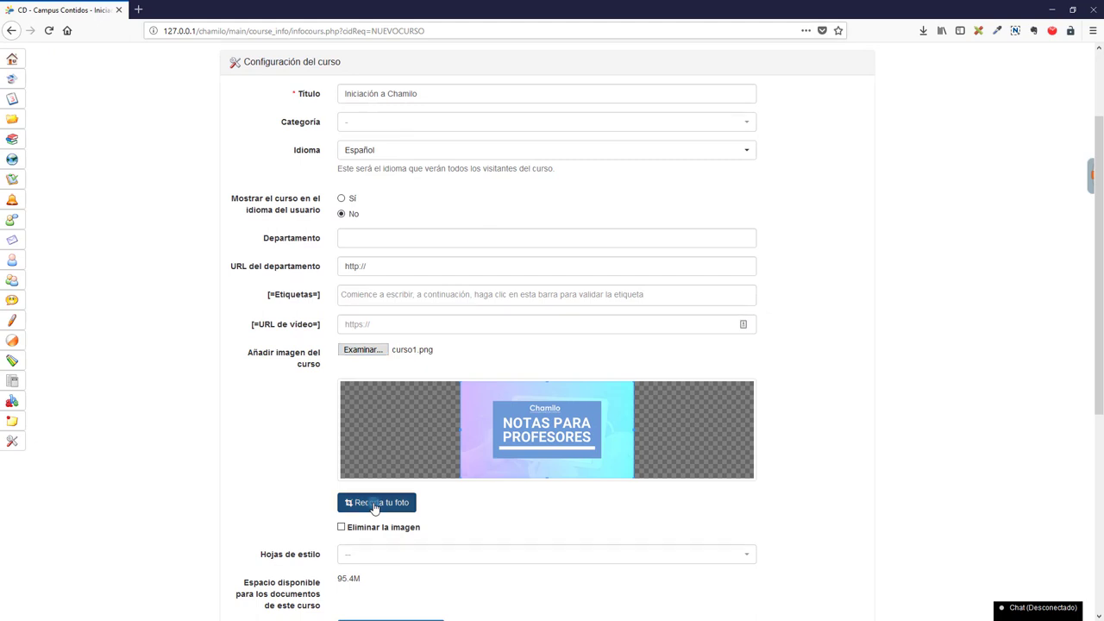
# Save the course configuration and return to the Mis cursos page.
pyautogui.scroll(-3, 456, 518)
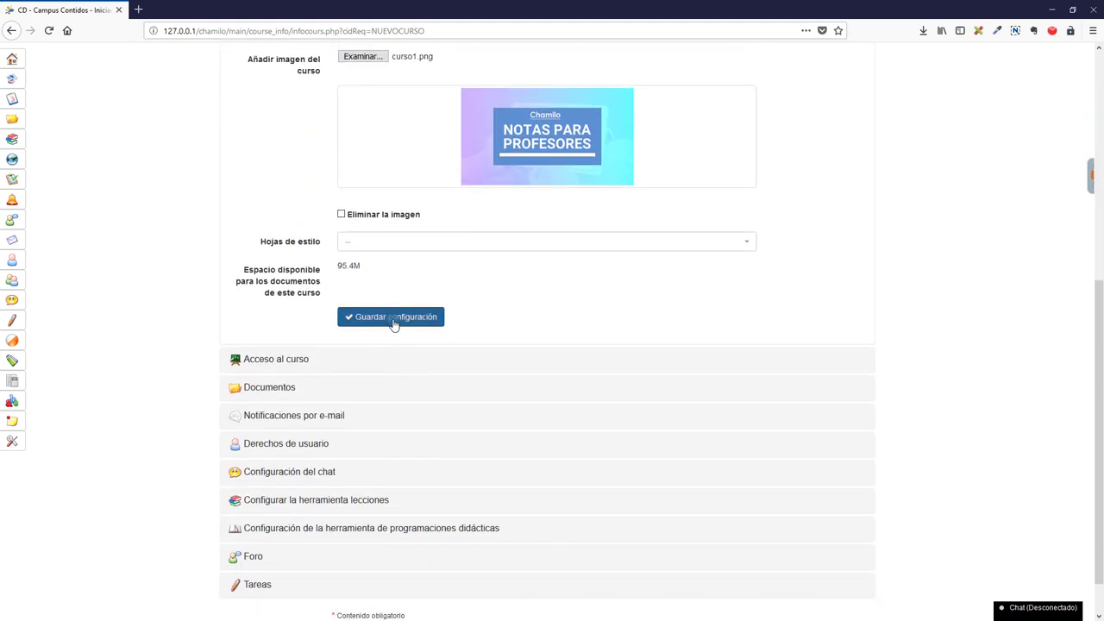
pyautogui.click(394, 320)
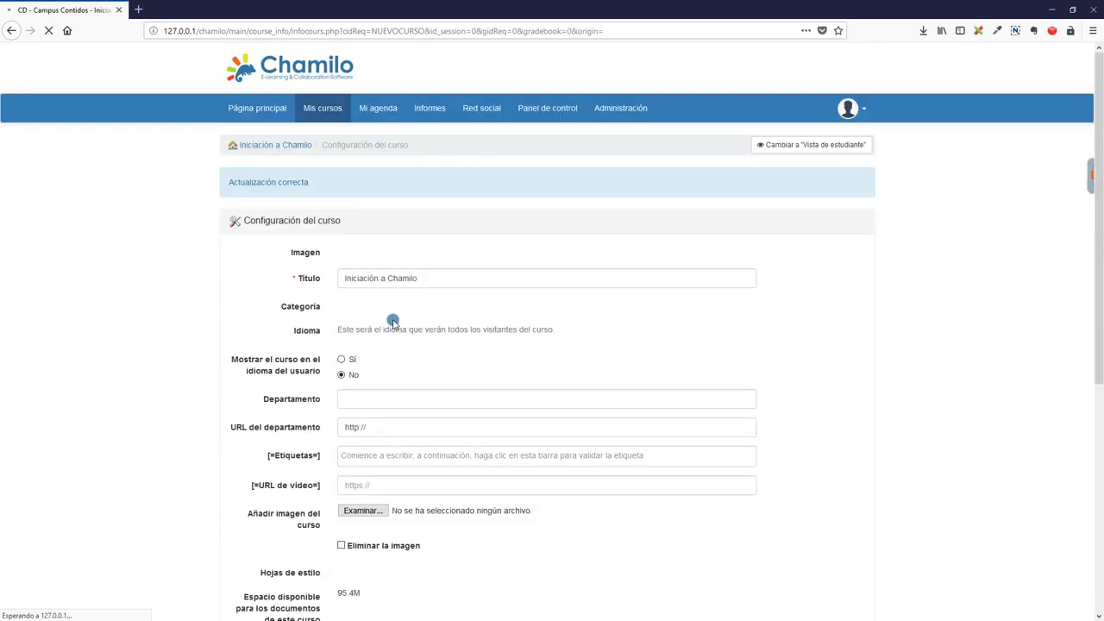
pyautogui.click(322, 111)
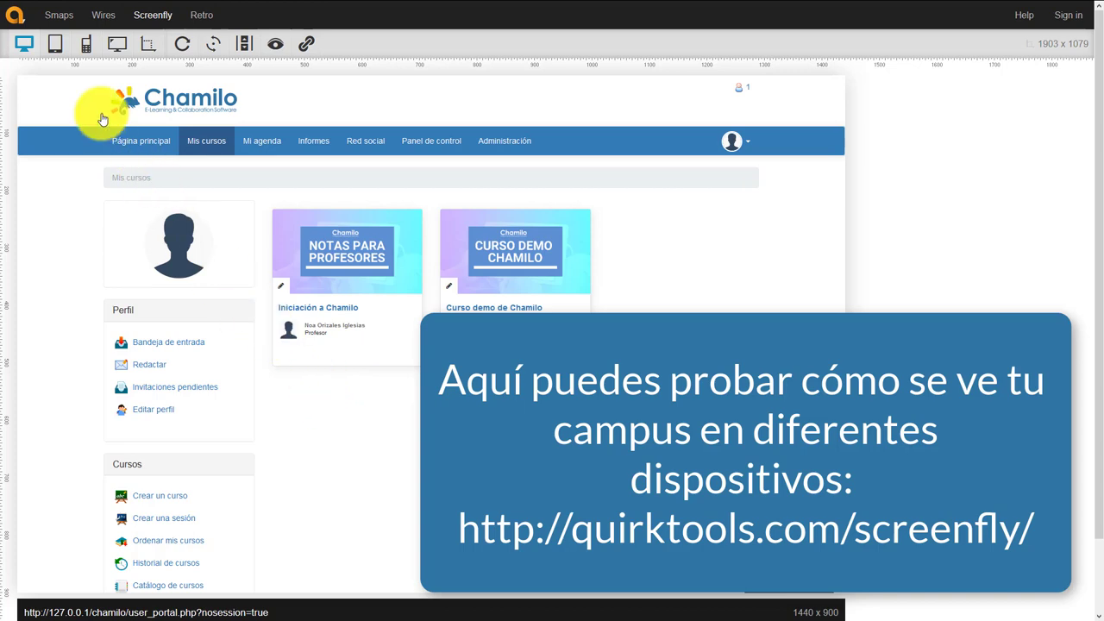
# In Screenfly, preview the campus course page as an Apple iPad and as a Samsung Galaxy S3-7.
pyautogui.moveTo(52, 43)
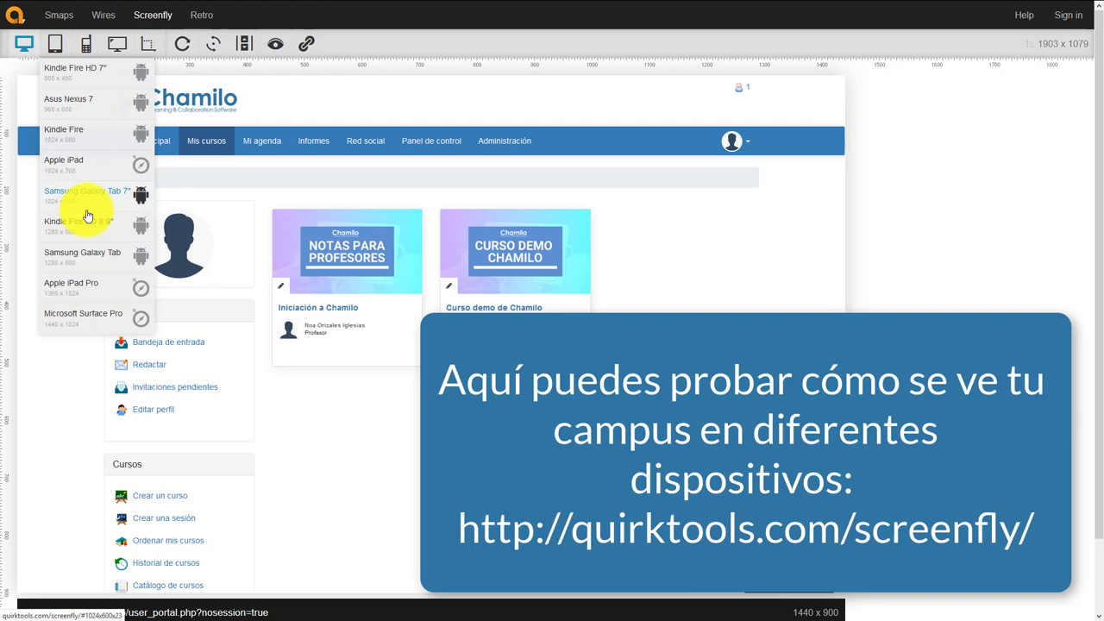
pyautogui.click(54, 161)
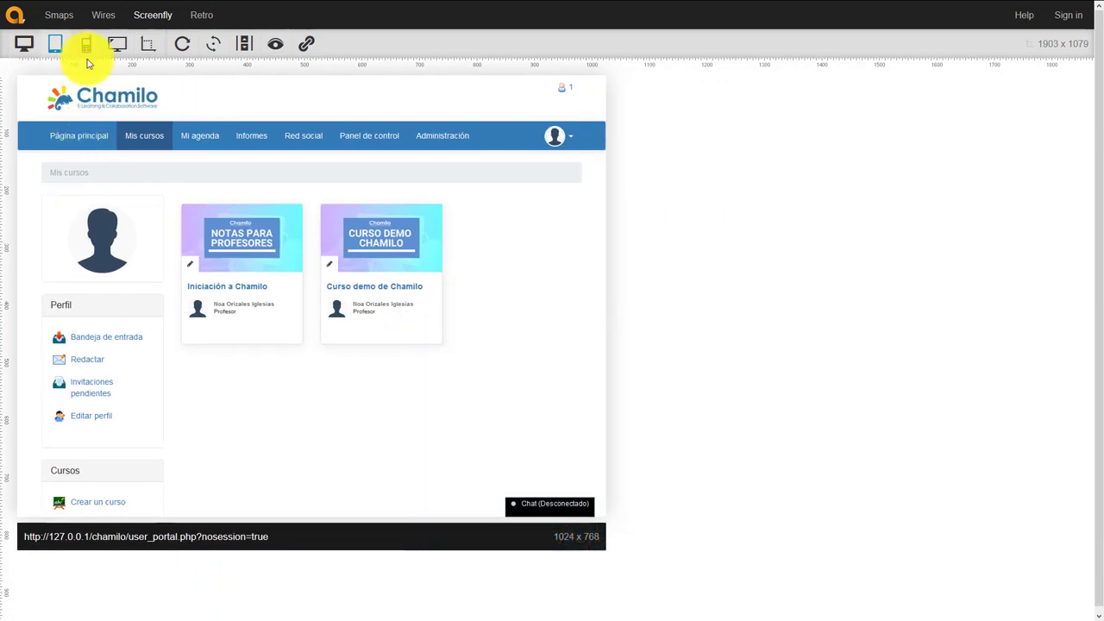
pyautogui.moveTo(86, 45)
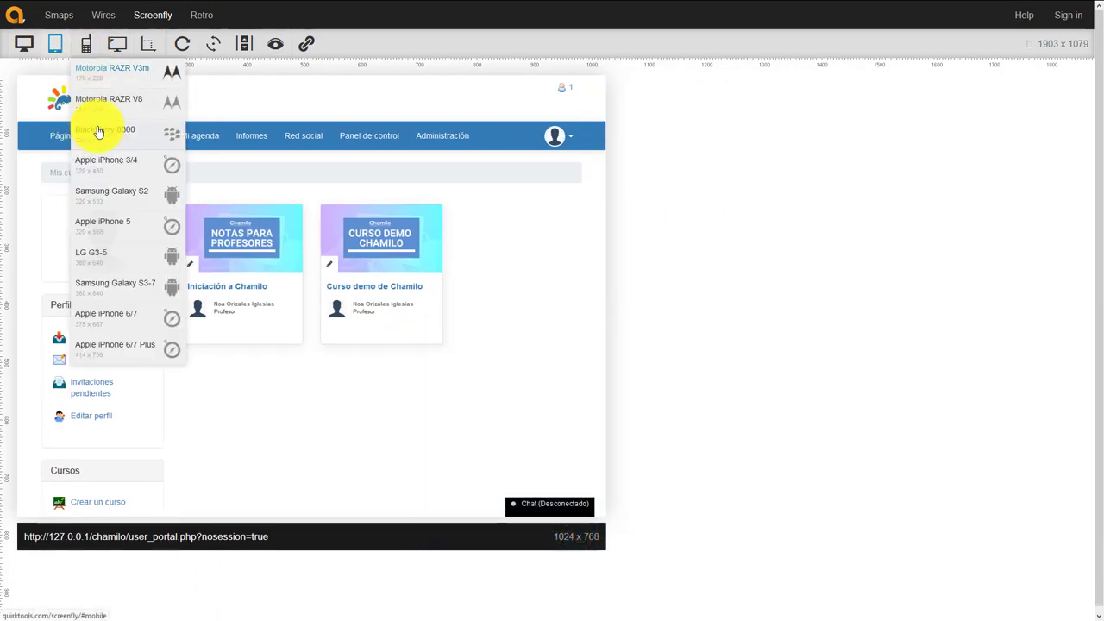
pyautogui.click(111, 287)
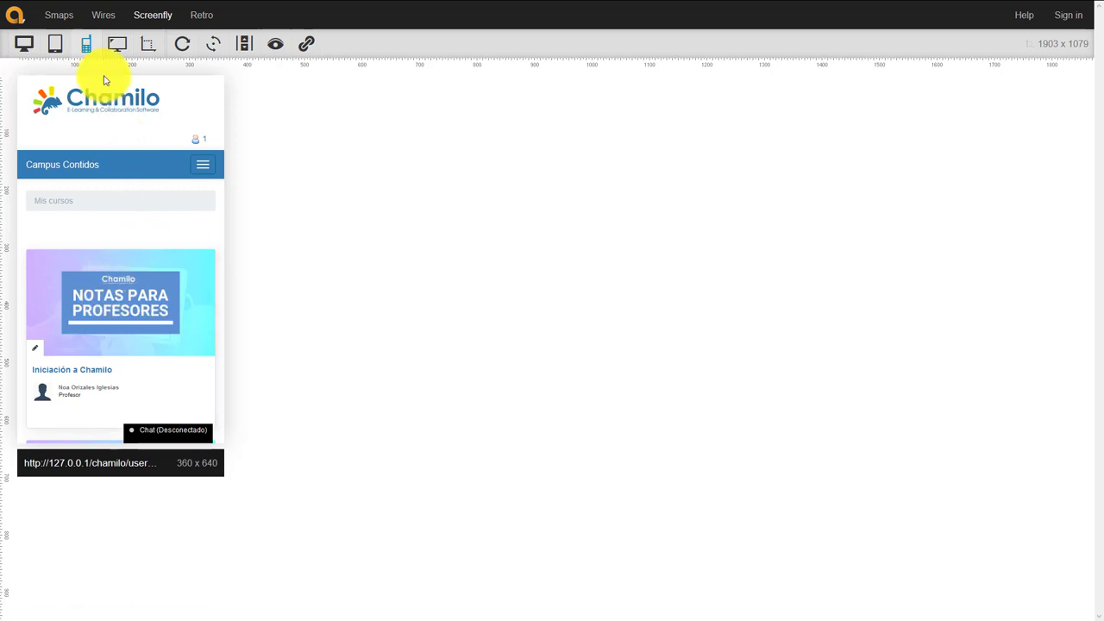
# Preview the campus course page on a 1080p television and on a 12" netbook.
pyautogui.moveTo(117, 48)
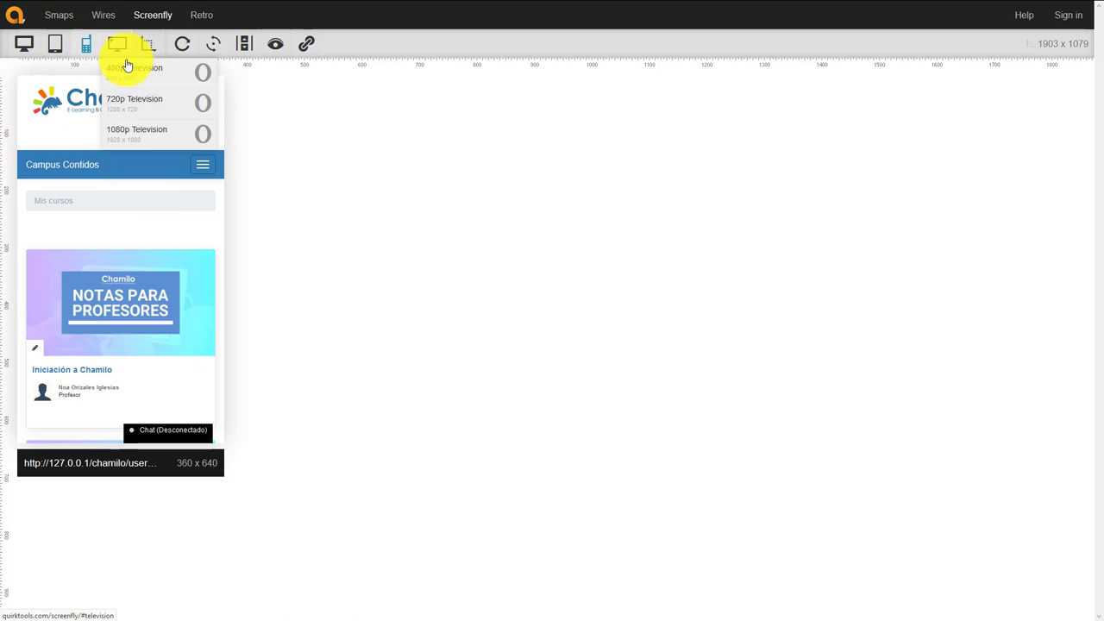
pyautogui.click(202, 133)
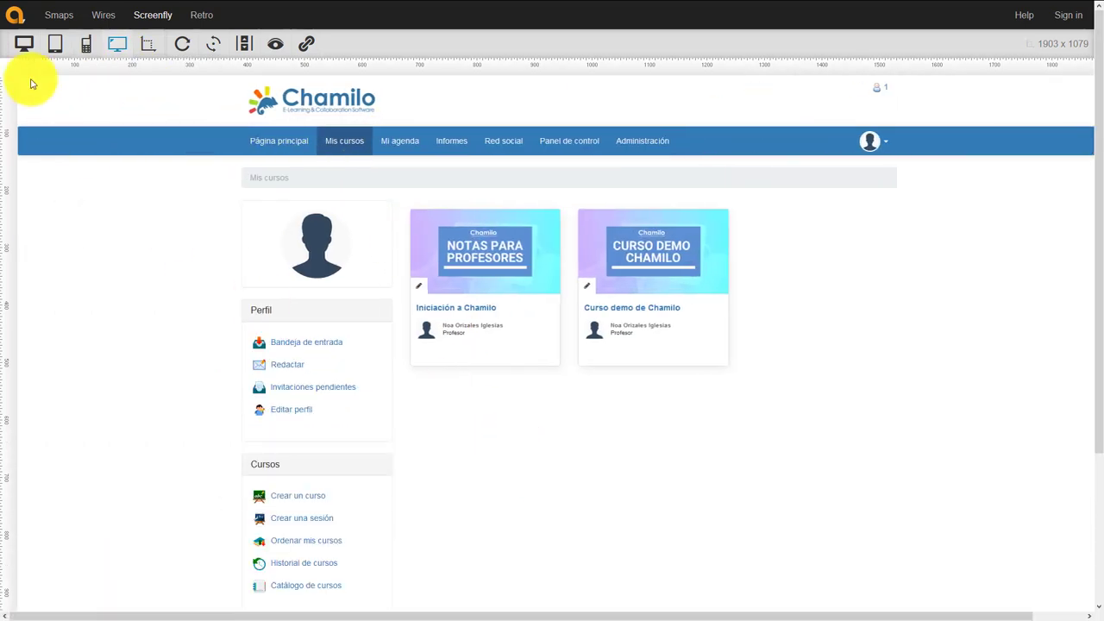
pyautogui.moveTo(24, 47)
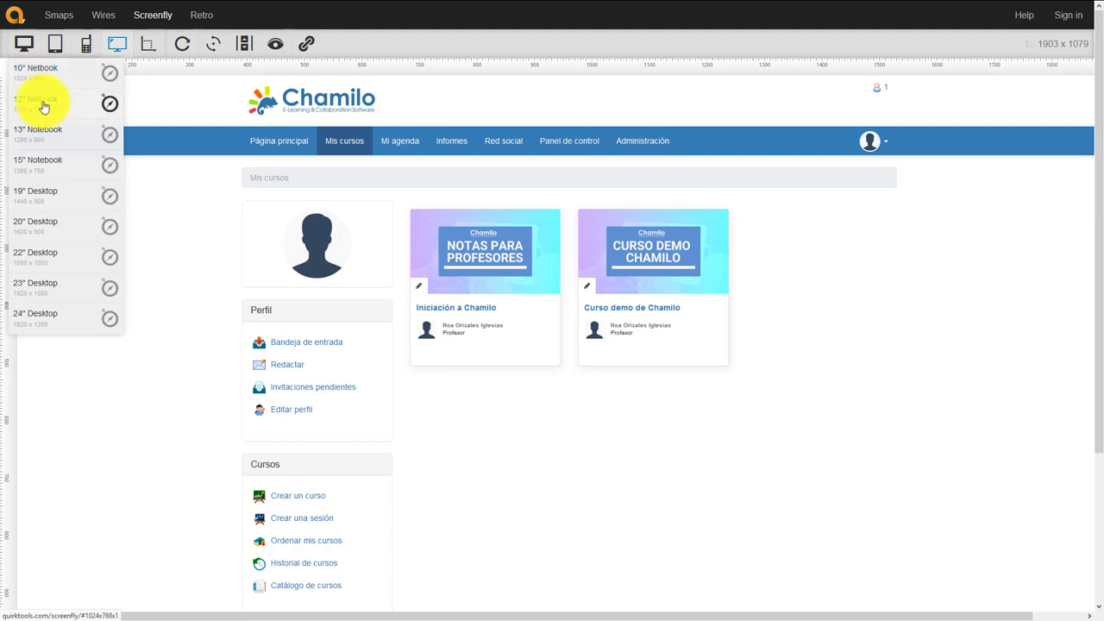
pyautogui.click(43, 106)
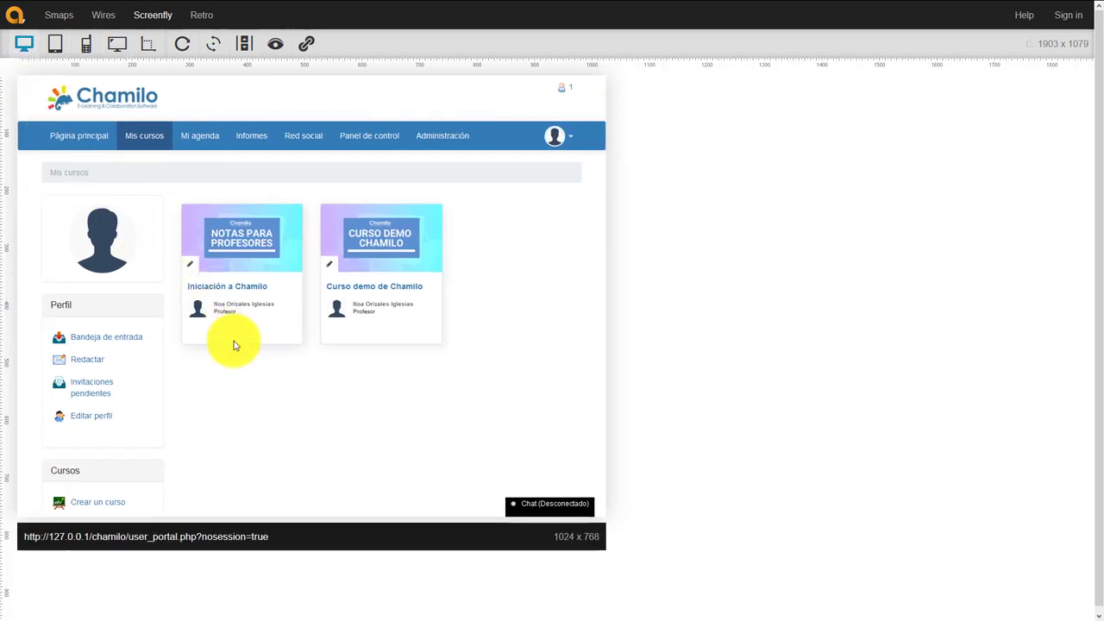